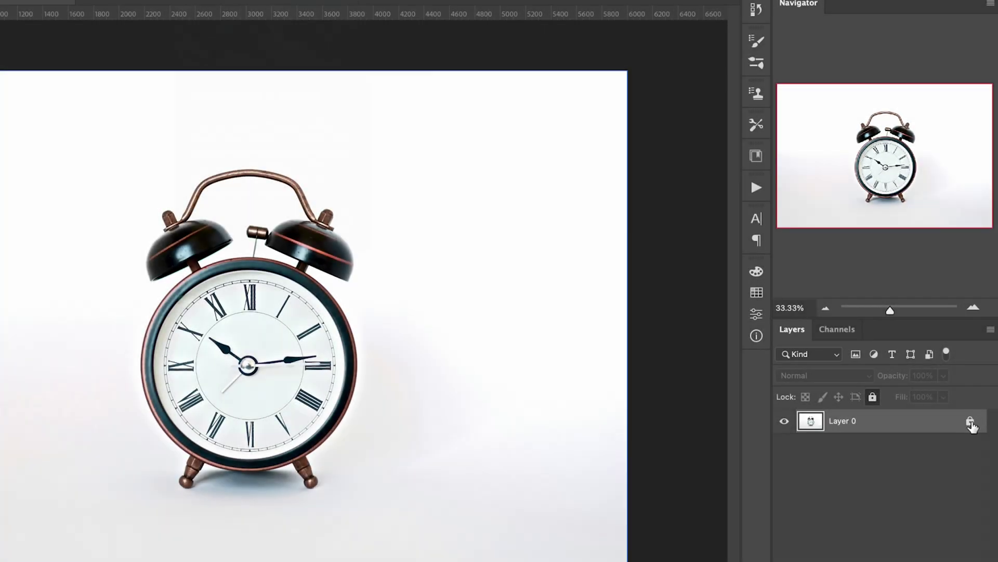
# Unlock Layer 0 of the clock photo and pick the Object Selection Tool.
pyautogui.click(970, 423)
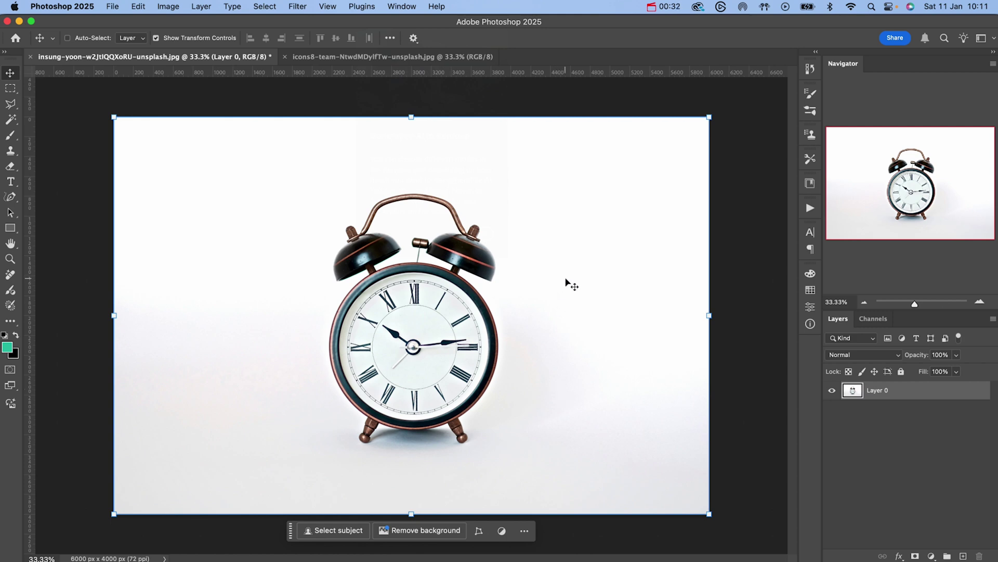
pyautogui.press('w')
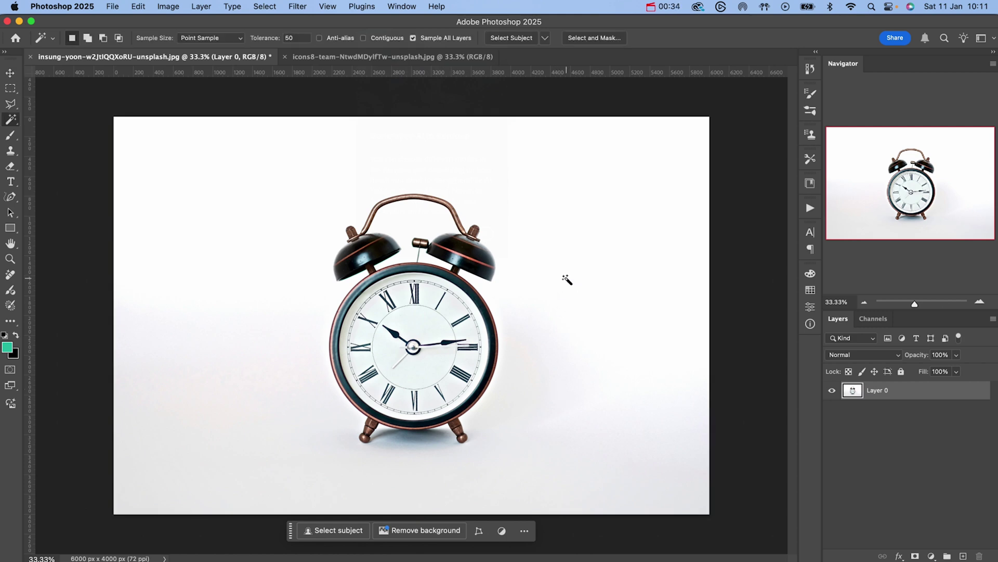
pyautogui.hotkey('shift', 'w')
pyautogui.hotkey('shift', 'w')
pyautogui.hotkey('shift', 'w')
pyautogui.hotkey('shift', 'w')
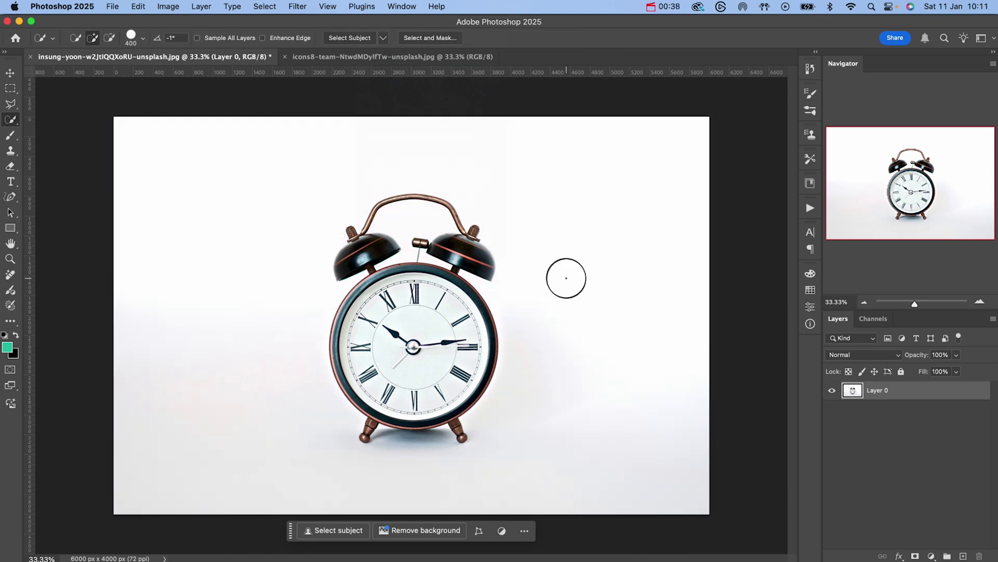
pyautogui.hotkey('shift', 'w')
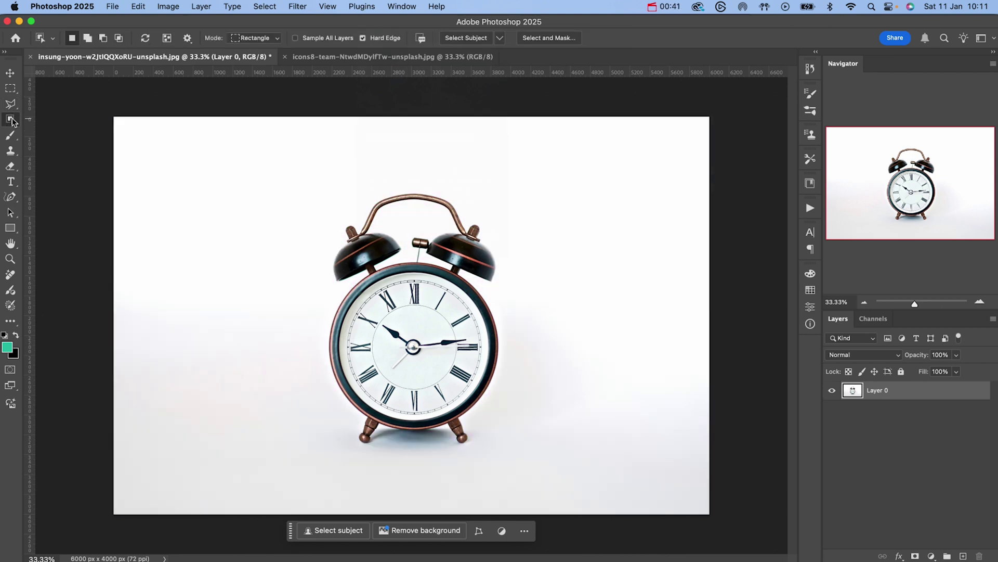
pyautogui.click(10, 120)
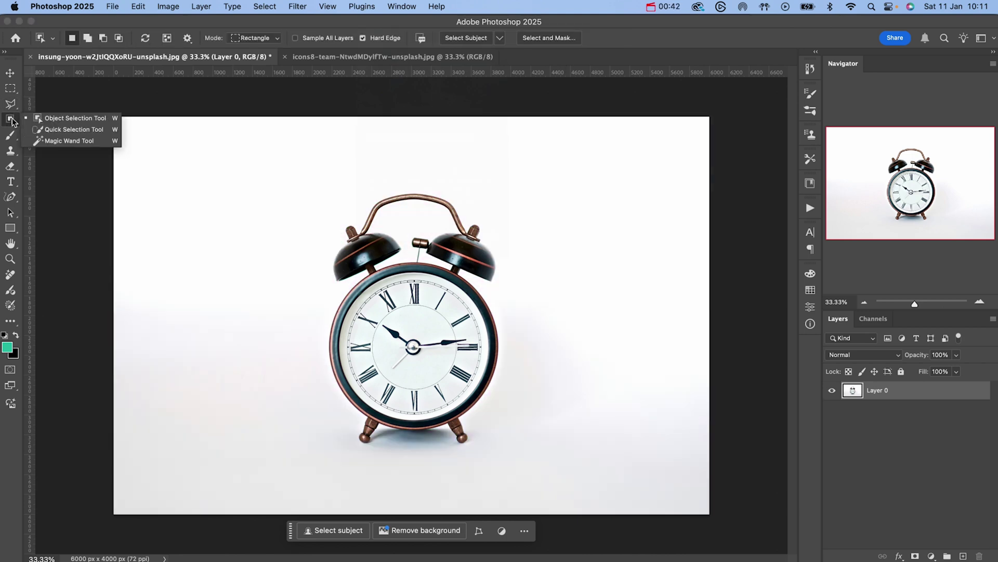
pyautogui.click(67, 118)
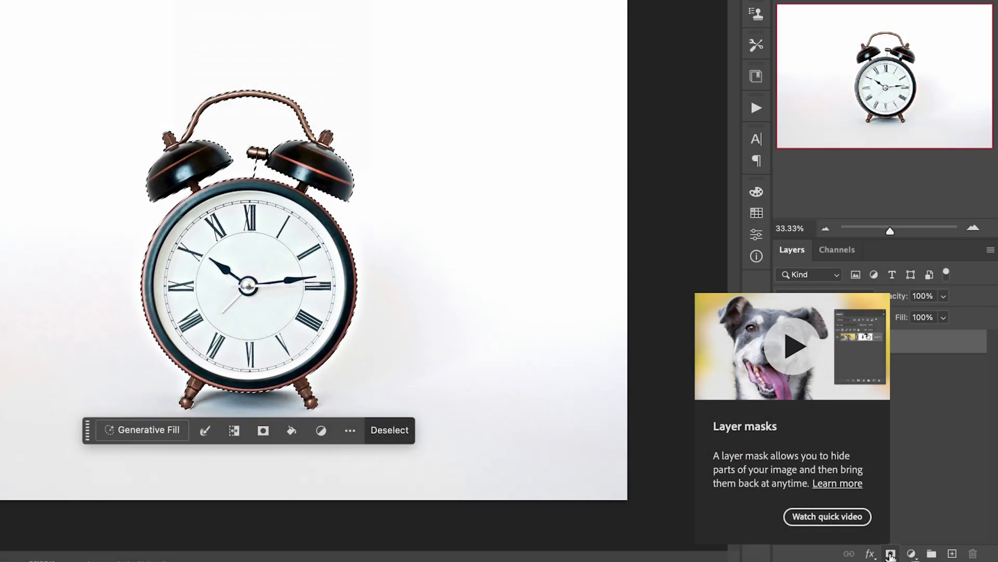
# Add a layer mask from the clock selection, then begin renaming Layer 0.
pyautogui.click(890, 553)
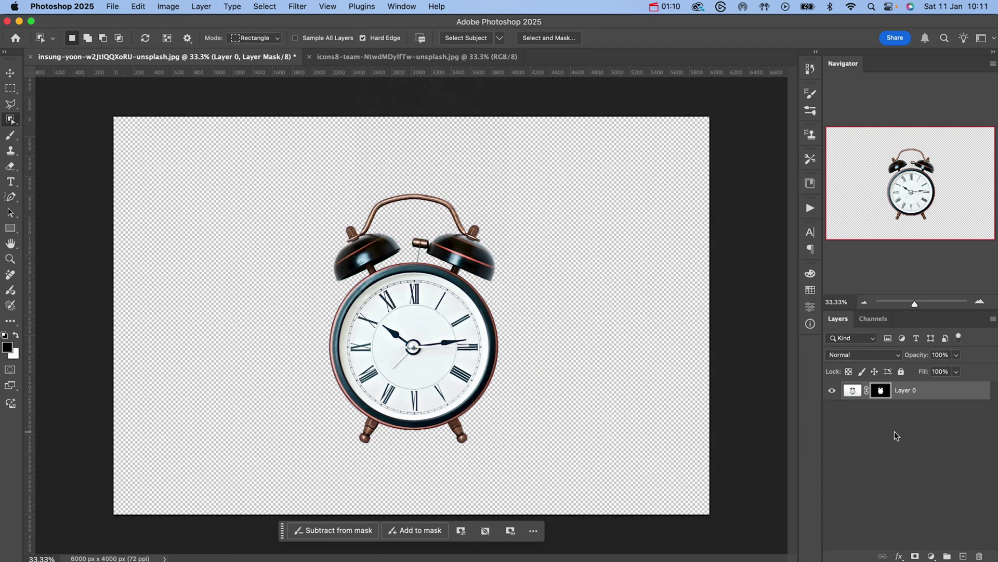
pyautogui.doubleClick(905, 391)
# Name the layer 'Object selection', duplicate it, and delete the copy's layer mask.
pyautogui.write('ct sele')
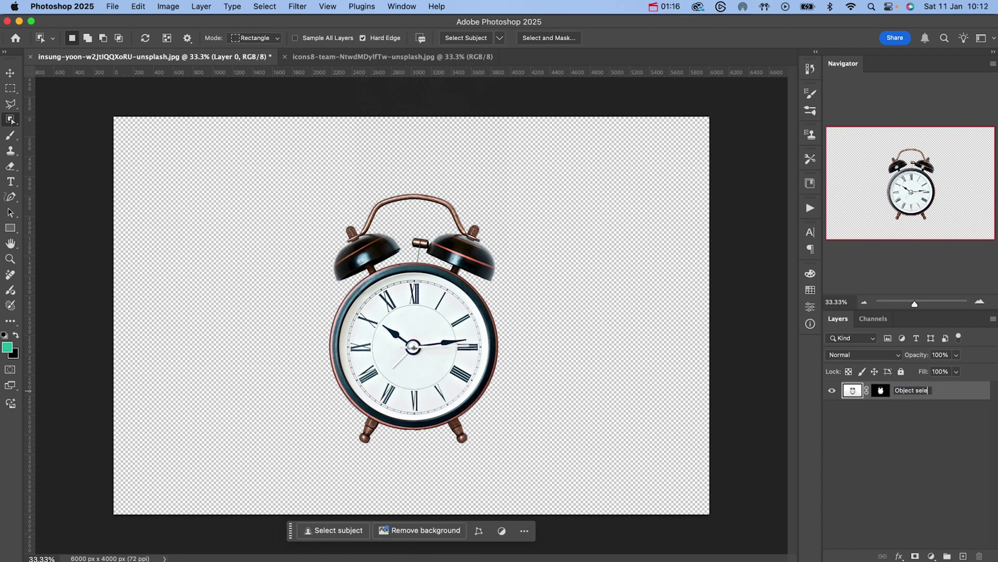
pyautogui.write('bject selection')
pyautogui.press('Return')
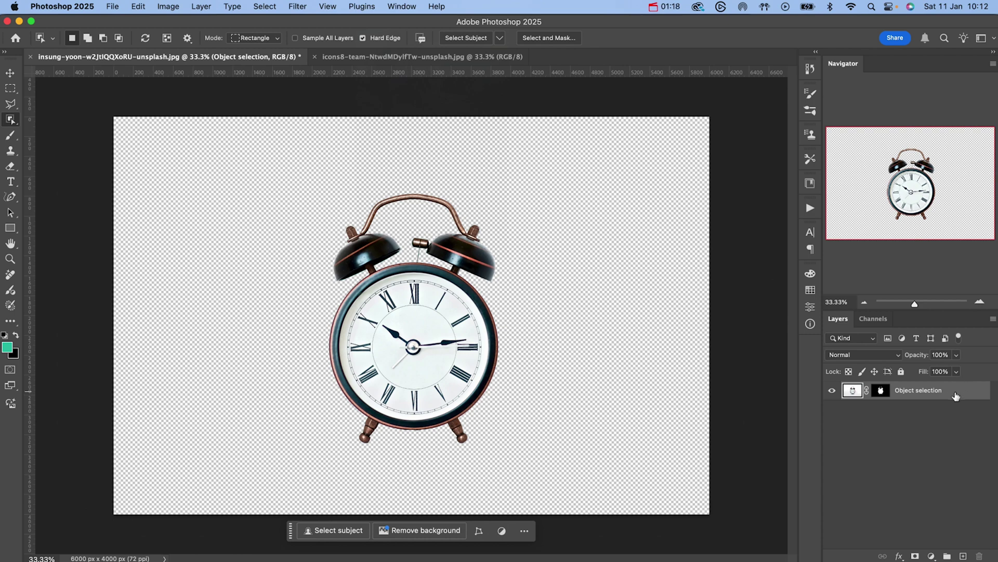
pyautogui.press('super+j')
pyautogui.rightClick(881, 391)
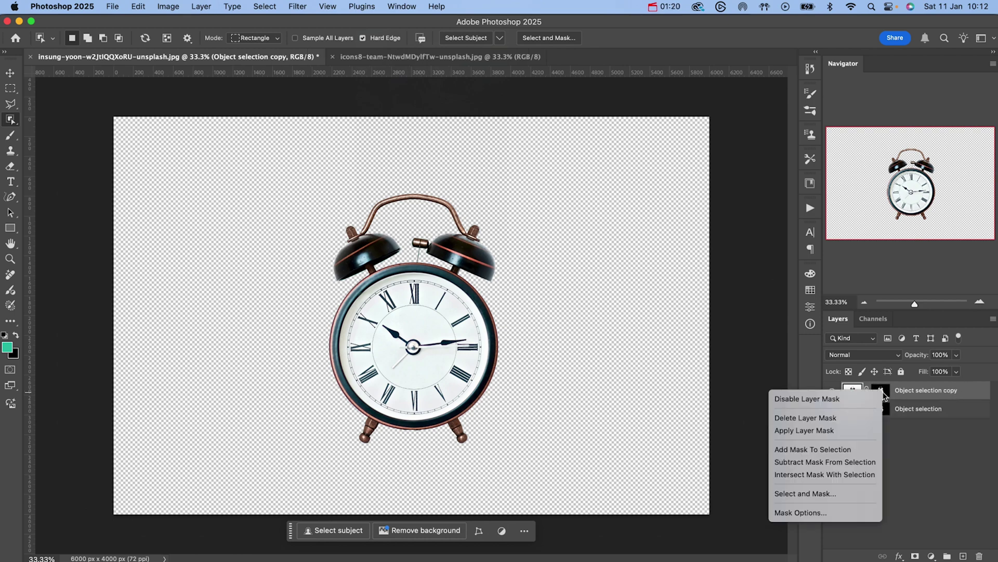
pyautogui.click(864, 415)
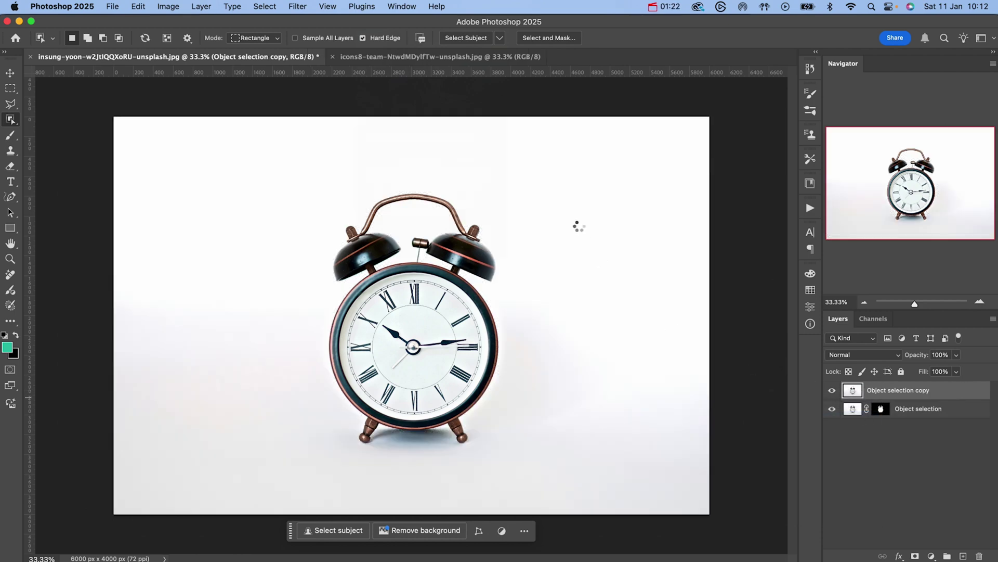
# Mask the copy using Select Subject and rename it 'Select Subject'.
pyautogui.click(472, 39)
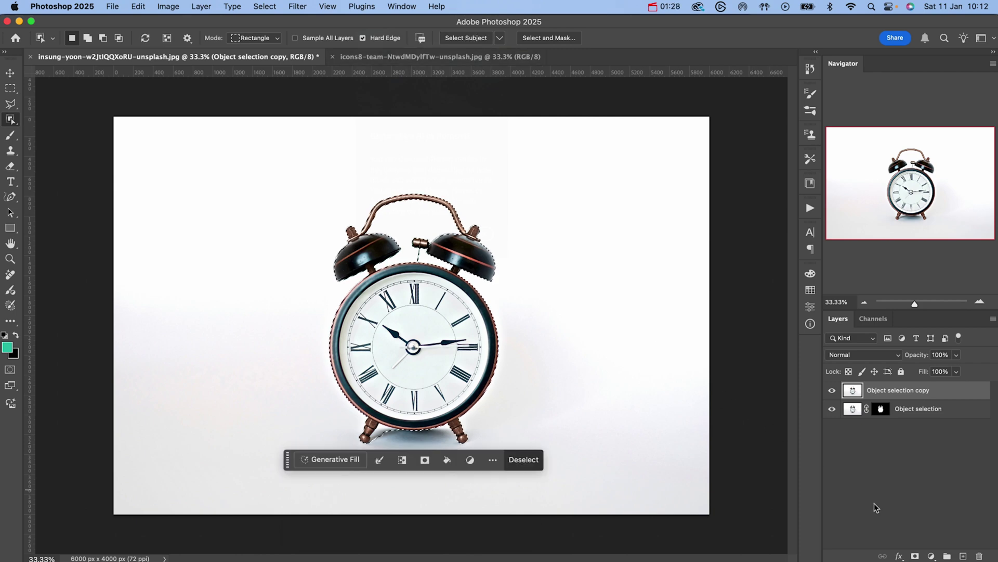
pyautogui.click(915, 556)
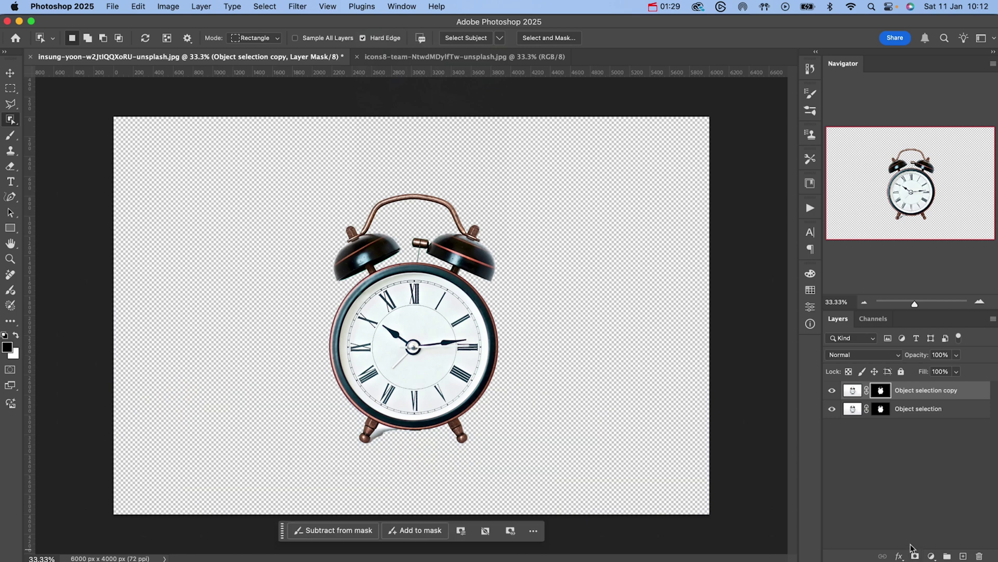
pyautogui.doubleClick(928, 394)
pyautogui.write('Select Subject')
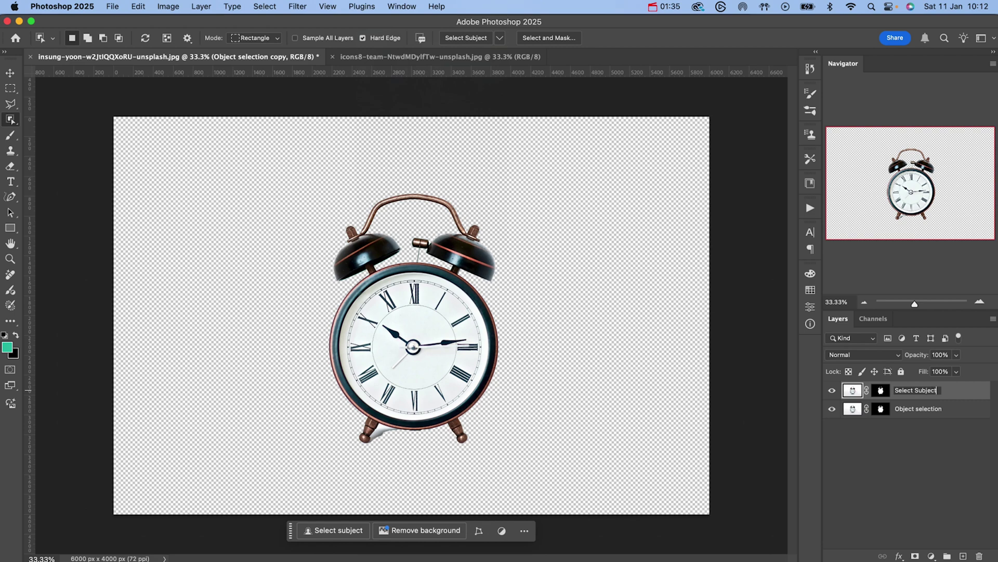
pyautogui.press('Return')
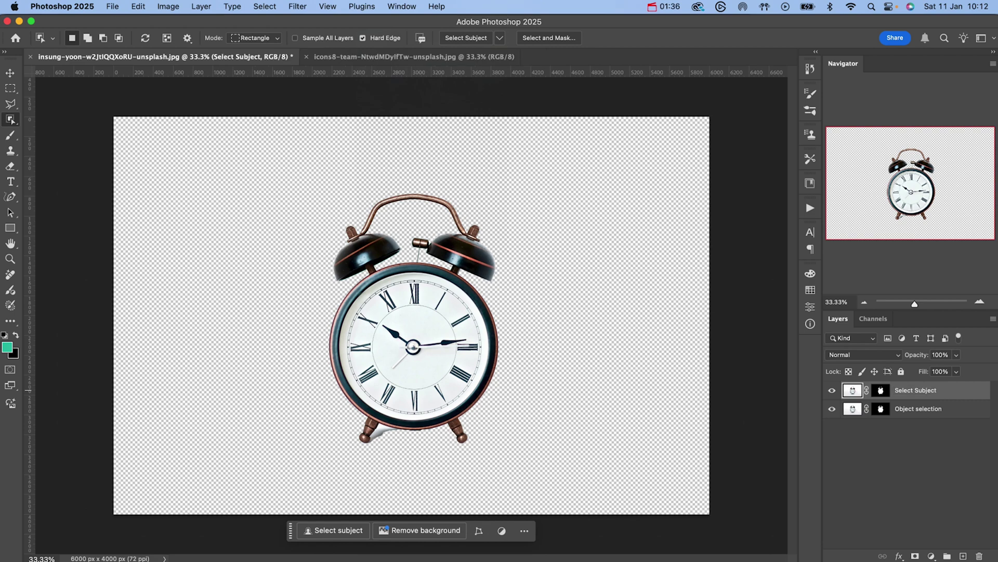
# Place the two clocks side by side and centre them together on the canvas.
pyautogui.press('v')
pyautogui.moveTo(419, 348); pyautogui.dragTo(634, 348)
pyautogui.moveTo(425, 347); pyautogui.dragTo(392, 346)
pyautogui.press('super+alt+a')
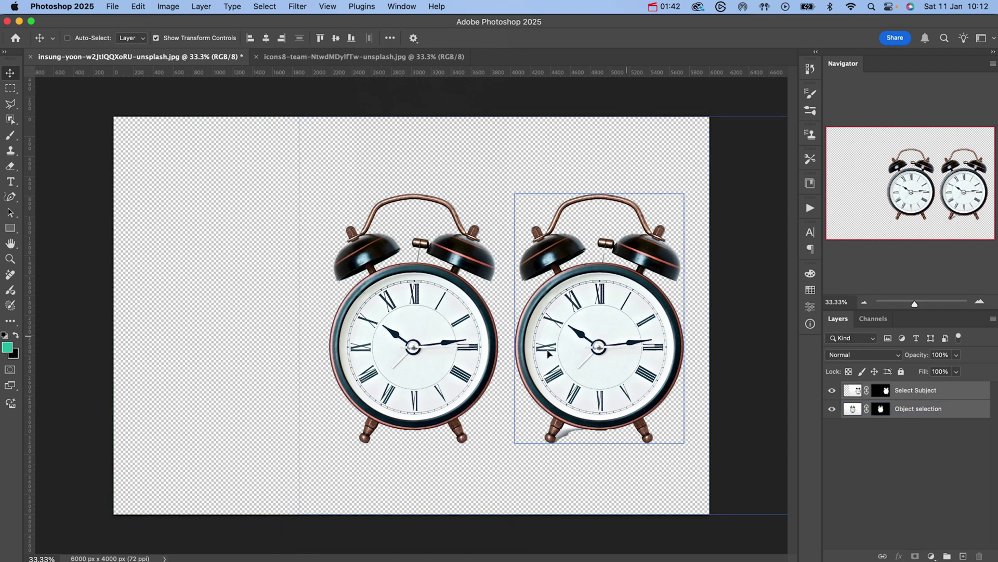
pyautogui.moveTo(653, 353); pyautogui.dragTo(560, 349)
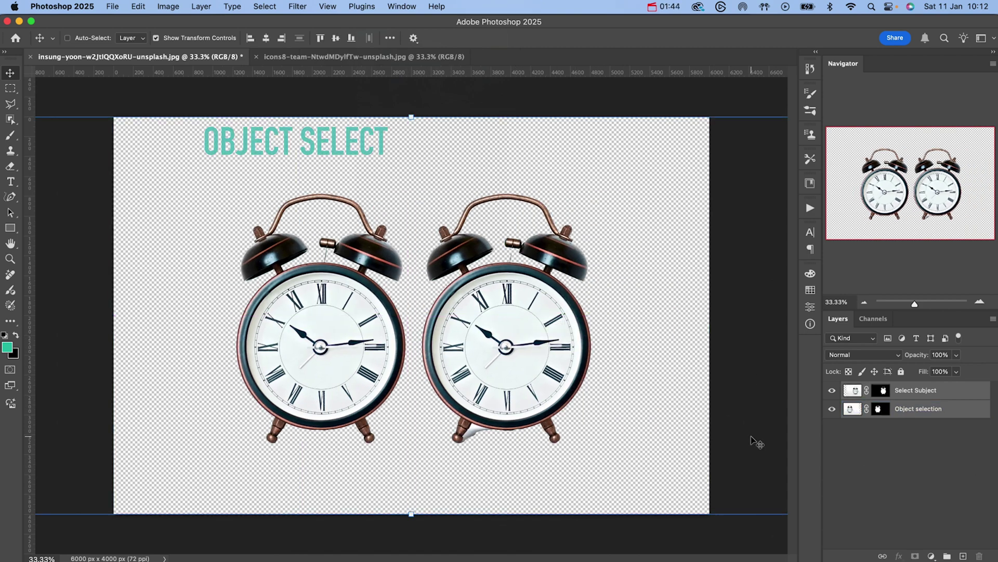
# Add Layer 1 beneath both clock layers and fill it with solid black.
pyautogui.scroll(2, 457, 359)
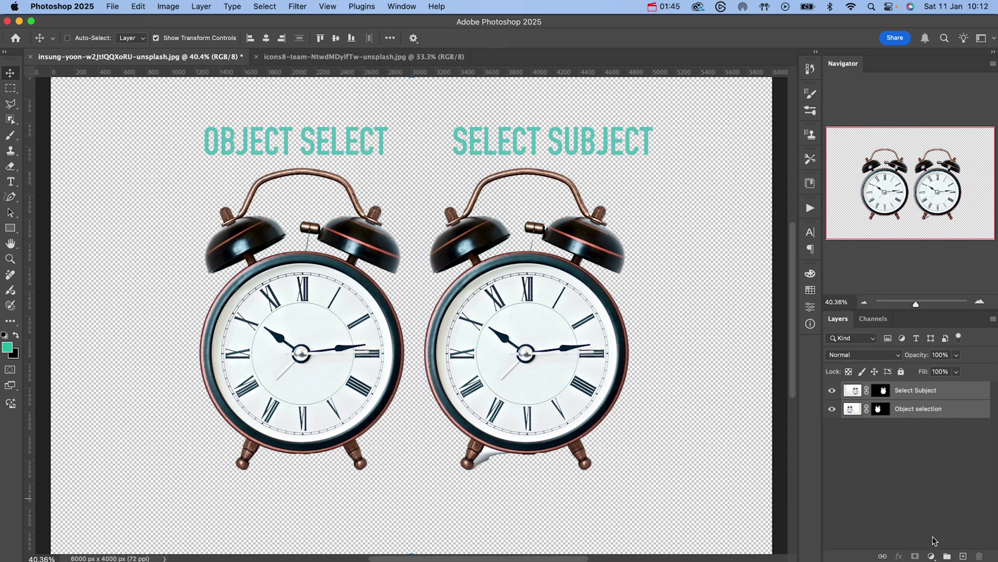
pyautogui.click(963, 556)
pyautogui.moveTo(910, 395); pyautogui.dragTo(908, 441)
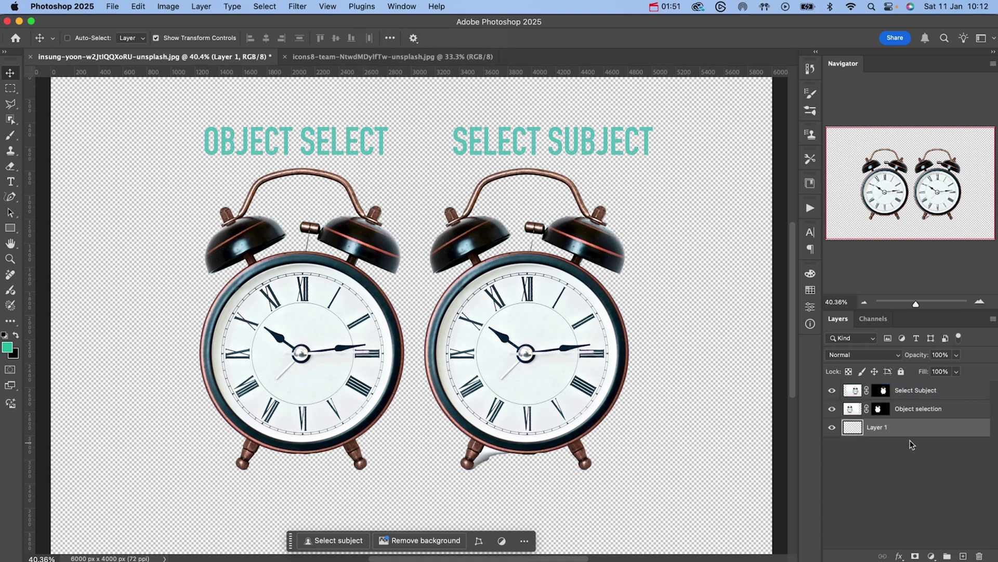
pyautogui.press('g')
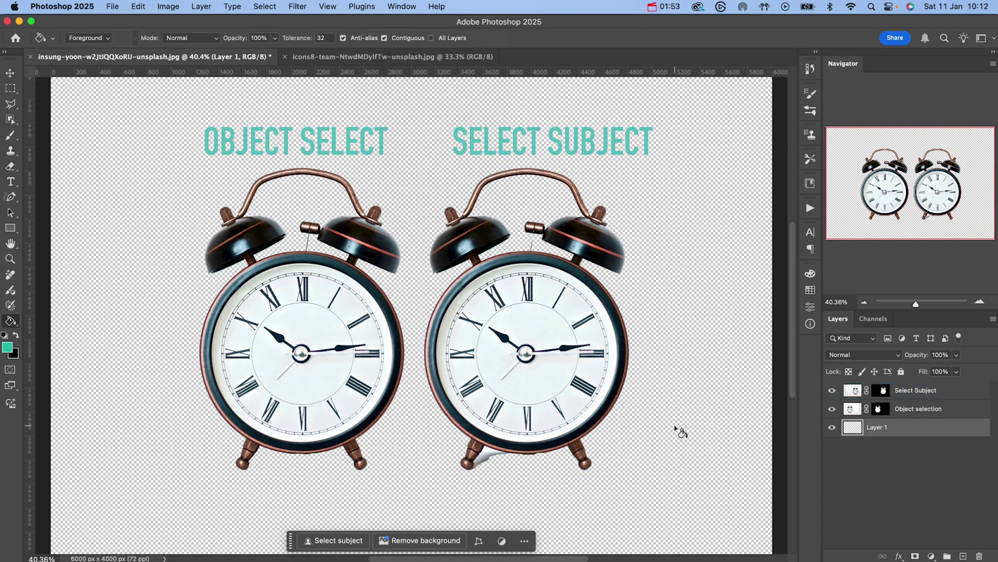
pyautogui.press('d')
pyautogui.click(664, 352)
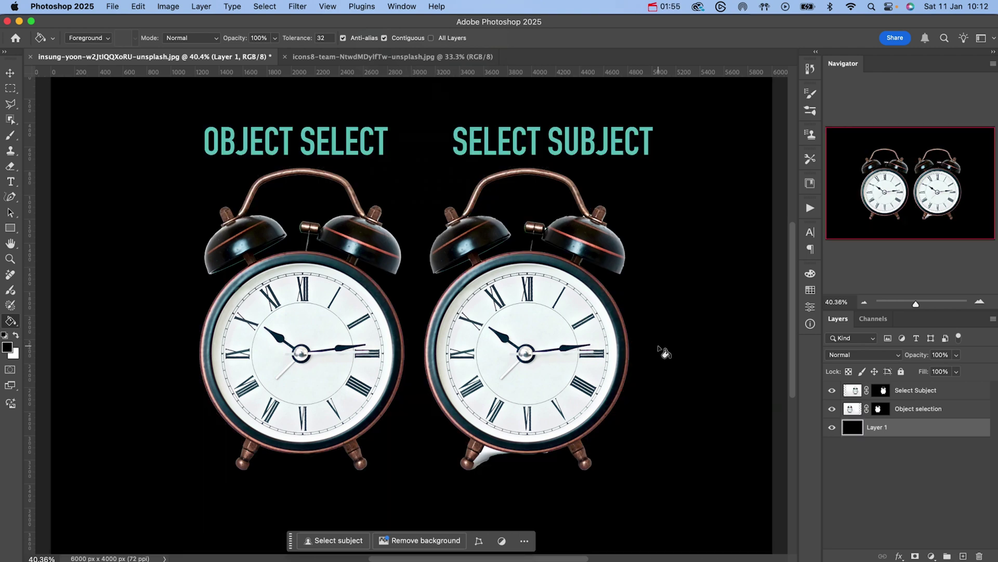
# With the Move tool, select the left Object selection clock, then the right Select Subject clock.
pyautogui.press('v')
pyautogui.keyDown('super'); pyautogui.click(347, 311); pyautogui.keyUp('super')
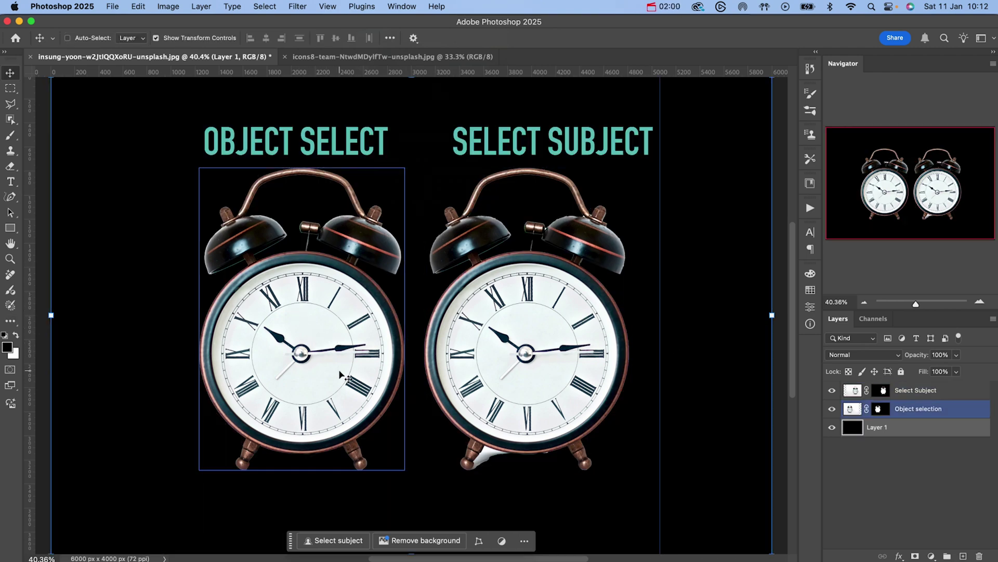
pyautogui.keyDown('super'); pyautogui.click(531, 272); pyautogui.keyUp('super')
# Zoom in and alternate between the two clock layers and black backdrop to compare mask edges.
pyautogui.keyDown('super'); pyautogui.click(283, 452); pyautogui.keyUp('super')
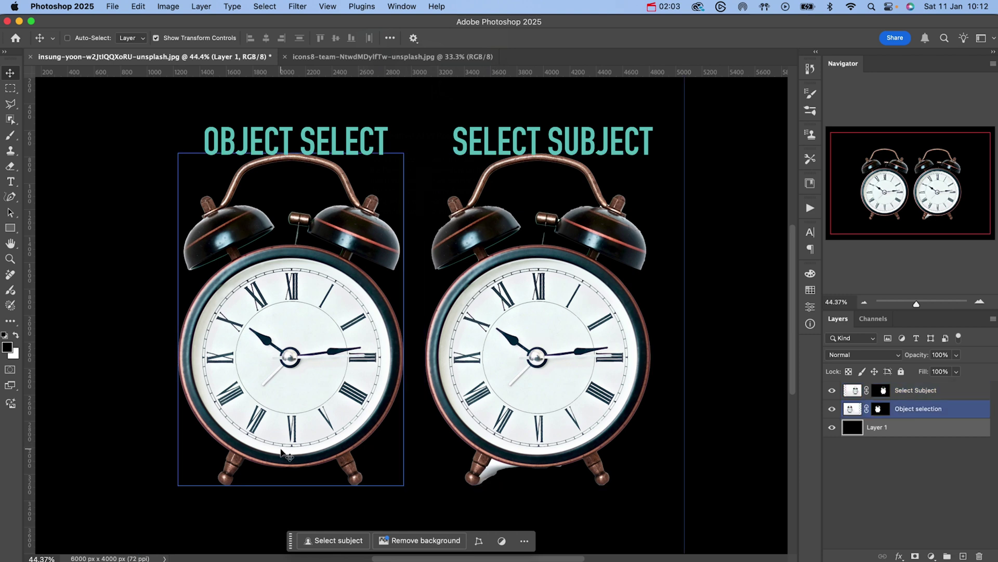
pyautogui.press('super+equal')
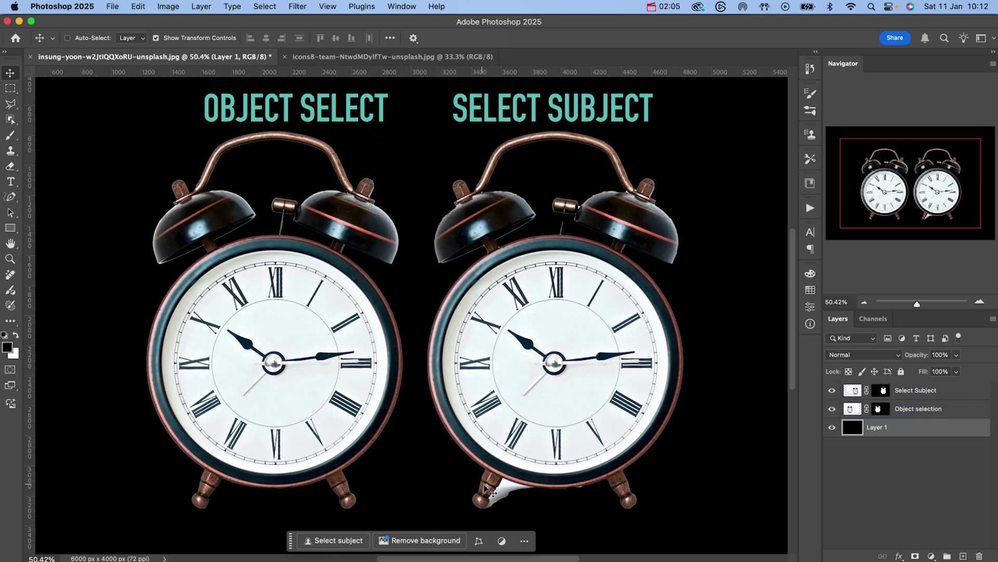
pyautogui.keyDown('super'); pyautogui.click(485, 489); pyautogui.keyUp('super')
pyautogui.keyDown('super'); pyautogui.click(290, 273); pyautogui.keyUp('super')
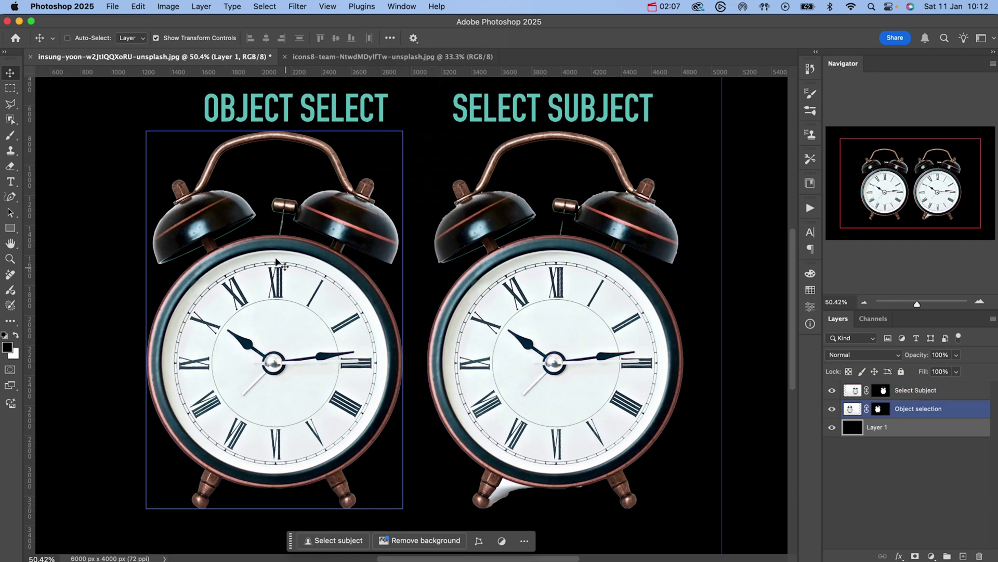
pyautogui.keyDown('super'); pyautogui.click(253, 209); pyautogui.keyUp('super')
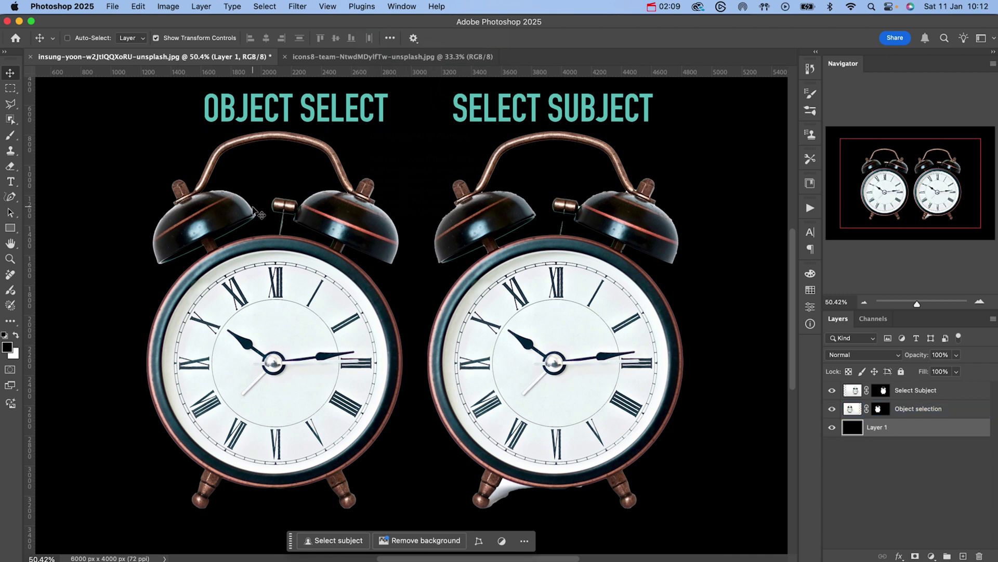
pyautogui.keyDown('super'); pyautogui.click(590, 282); pyautogui.keyUp('super')
pyautogui.keyDown('super'); pyautogui.click(551, 219); pyautogui.keyUp('super')
pyautogui.keyDown('super'); pyautogui.click(295, 226); pyautogui.keyUp('super')
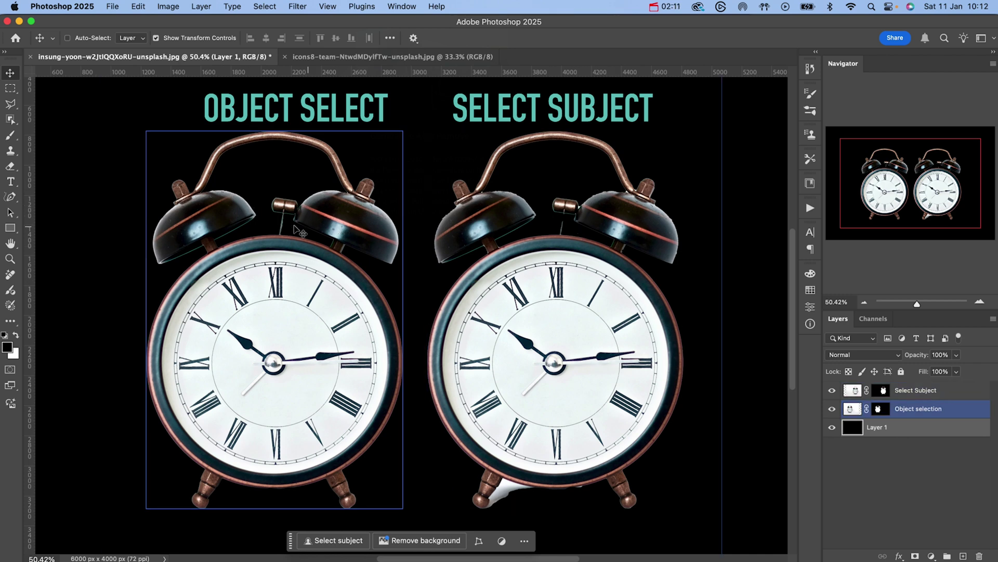
pyautogui.keyDown('super'); pyautogui.click(281, 222); pyautogui.keyUp('super')
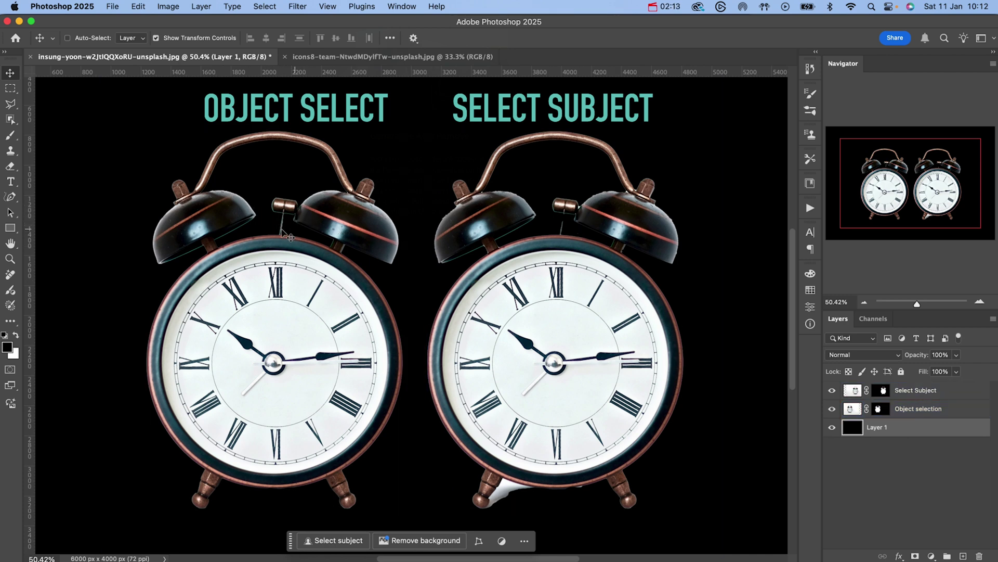
pyautogui.keyDown('super'); pyautogui.click(286, 248); pyautogui.keyUp('super')
pyautogui.keyDown('super'); pyautogui.click(232, 502); pyautogui.keyUp('super')
pyautogui.keyDown('super'); pyautogui.click(203, 416); pyautogui.keyUp('super')
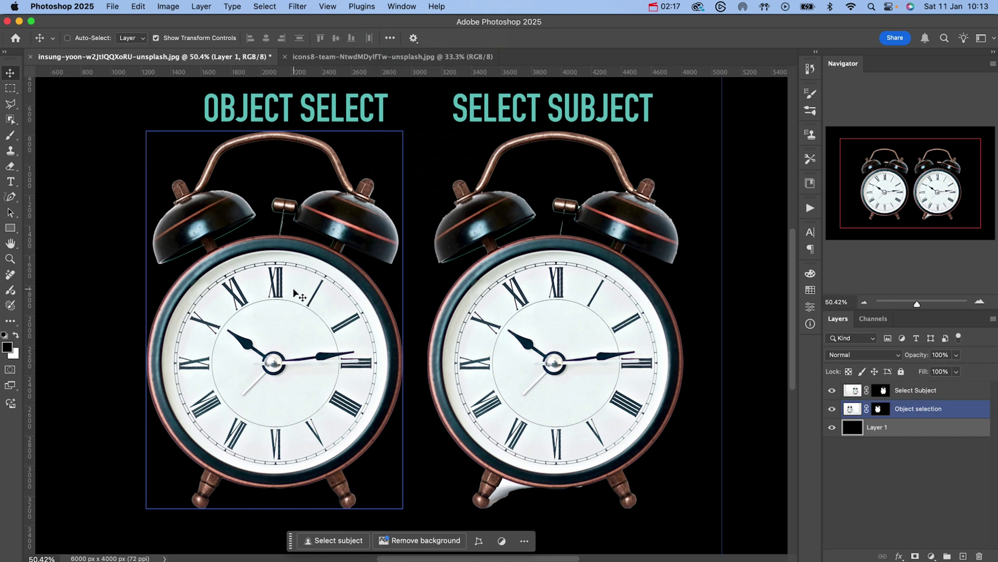
pyautogui.keyDown('super'); pyautogui.click(585, 298); pyautogui.keyUp('super')
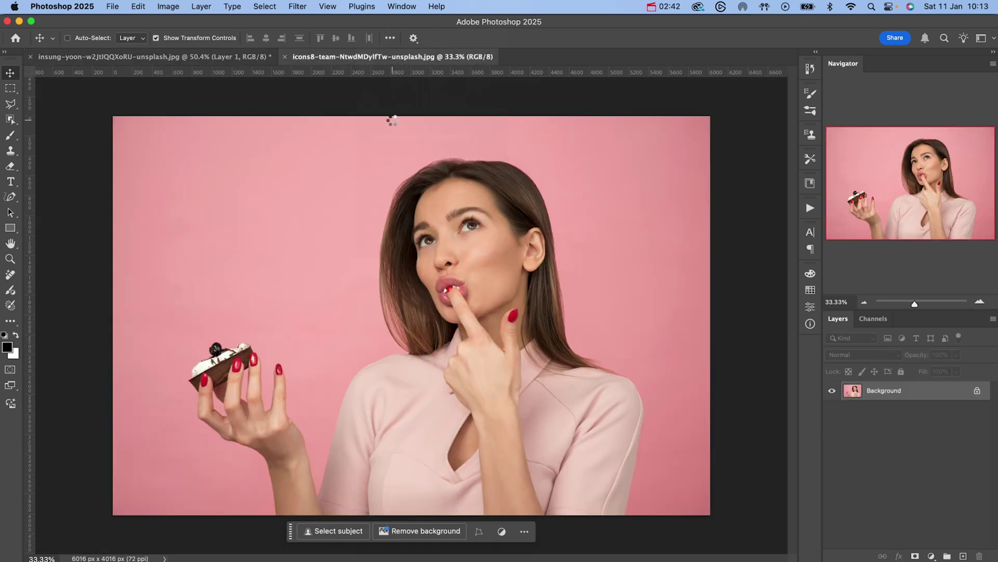
# Unlock the woman photo's Background, duplicate it, and select the woman with Object Selection.
pyautogui.press('w')
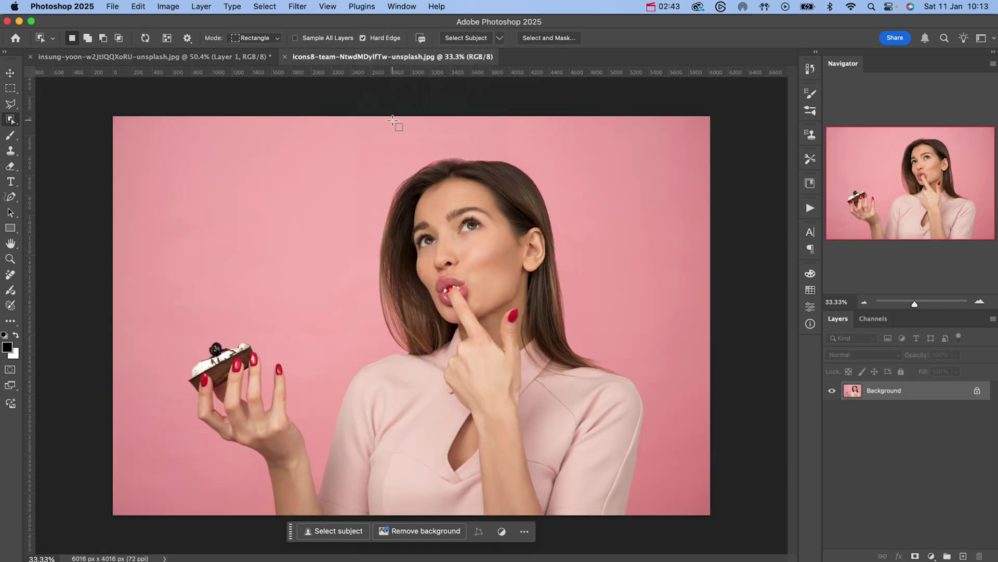
pyautogui.click(977, 390)
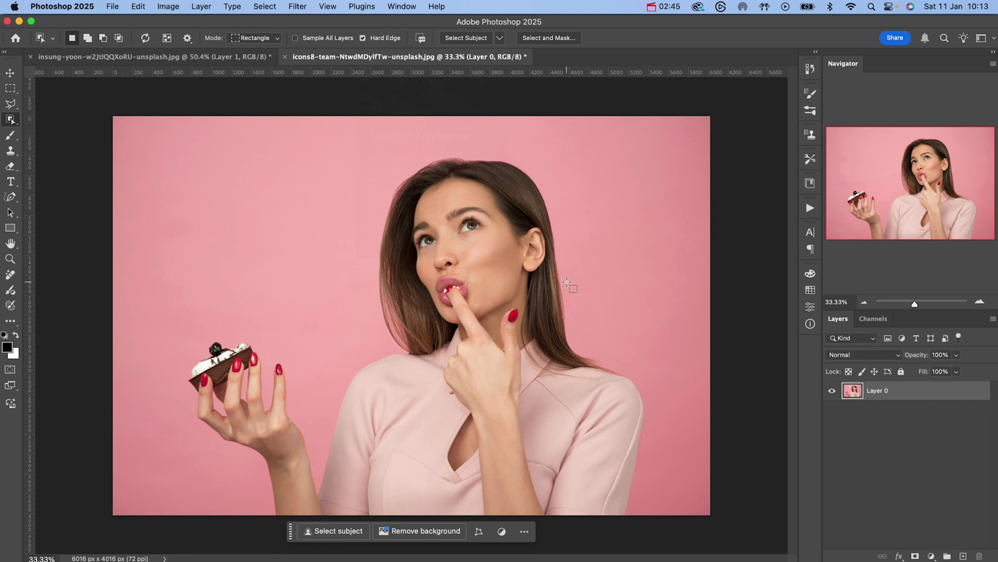
pyautogui.press('super+j')
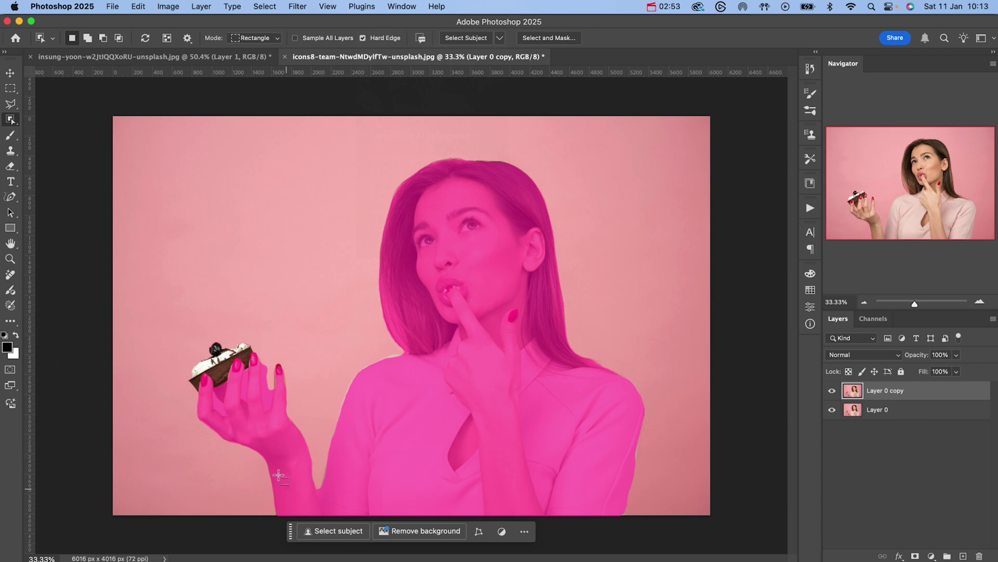
pyautogui.click(451, 299)
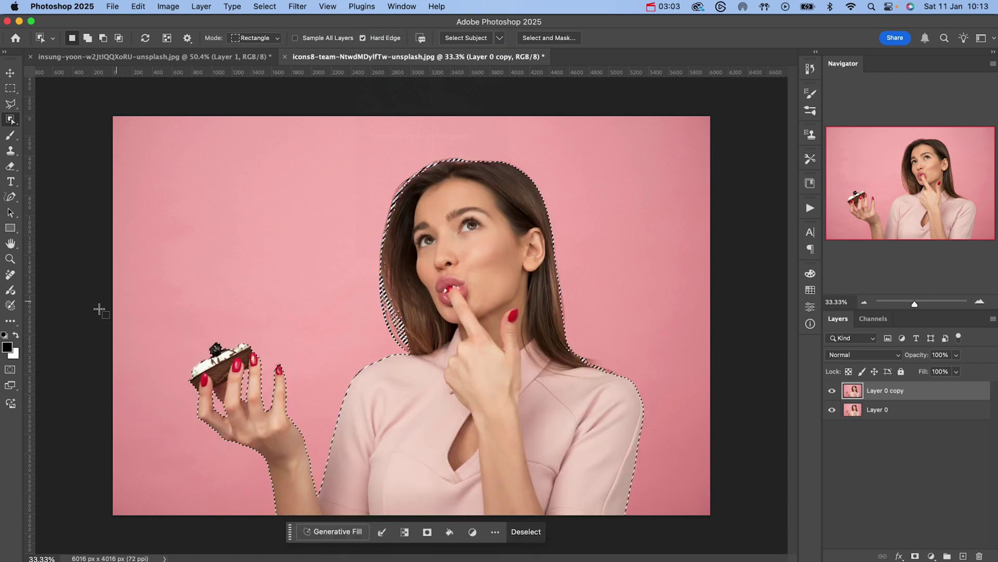
# Mask Layer 0 copy to the woman, hide it, and select Layer 0.
pyautogui.click(916, 556)
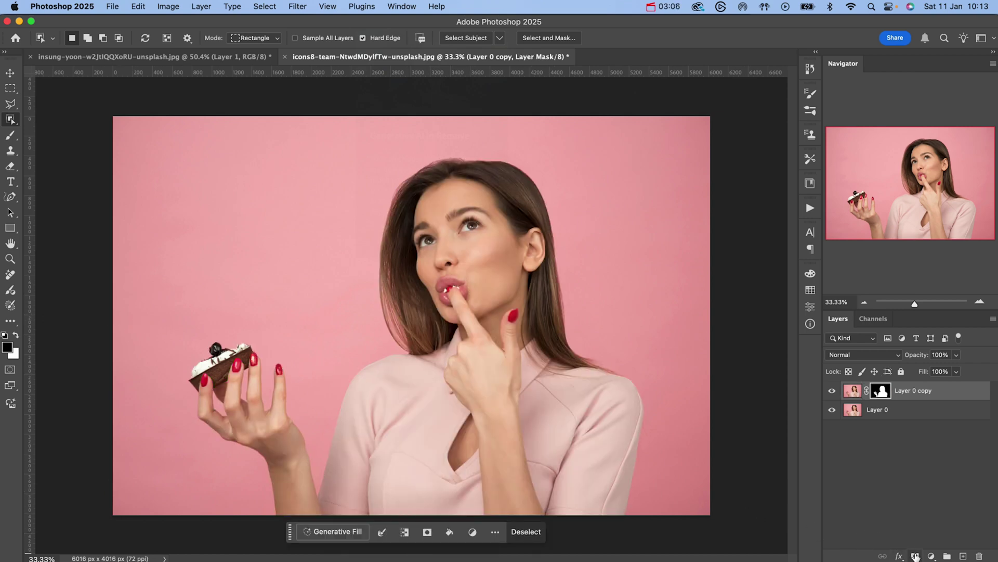
pyautogui.click(832, 391)
pyautogui.click(884, 411)
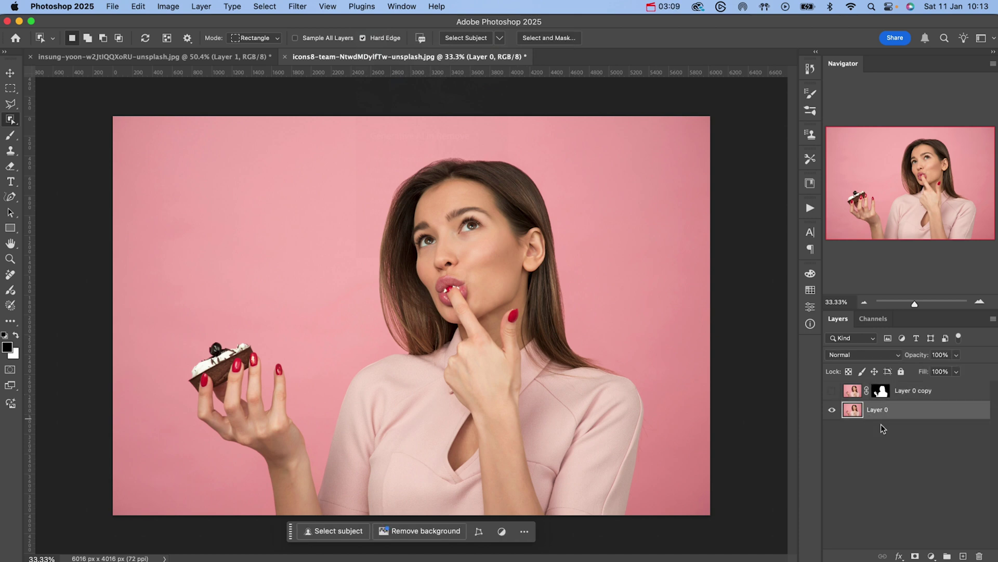
# Mask Layer 0 with a Select Subject selection, removing the pink backdrop.
pyautogui.click(475, 39)
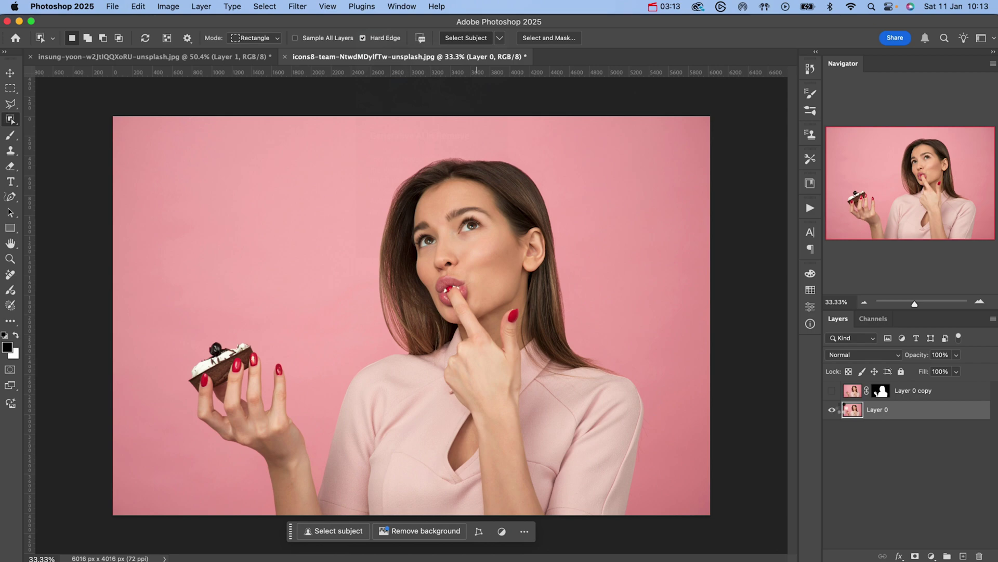
pyautogui.click(916, 556)
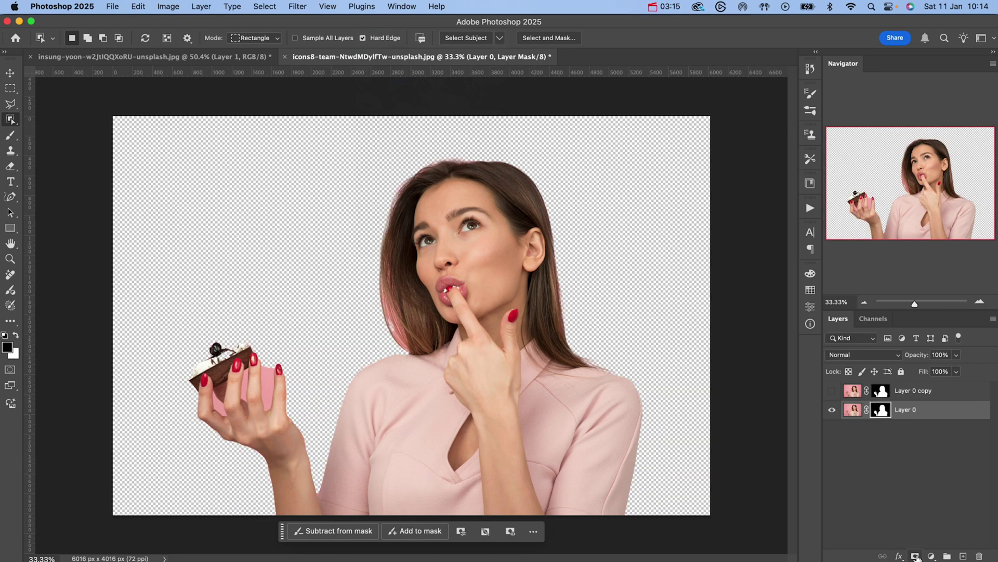
pyautogui.press('v')
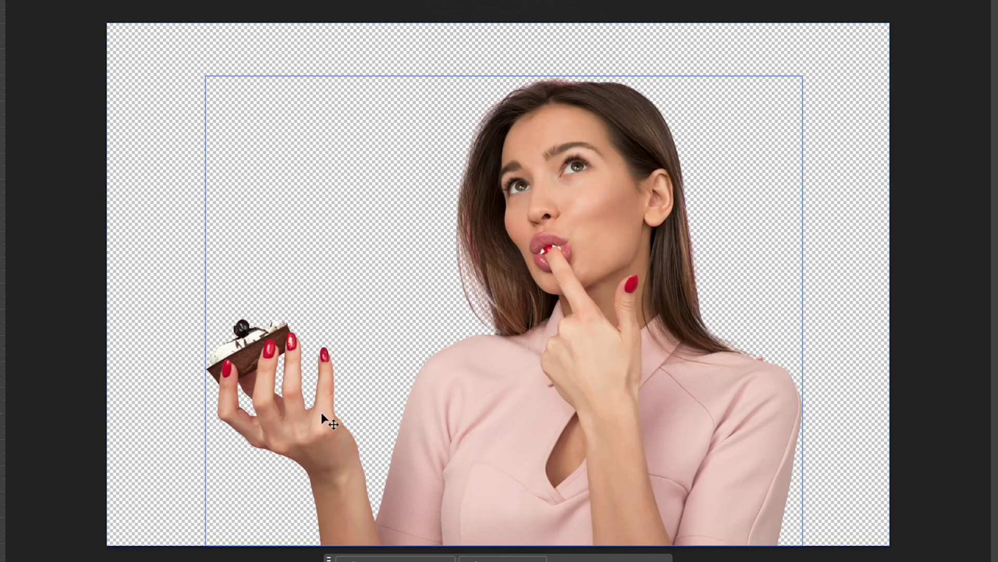
# Drag the Layer 0 copy cutout left beside the original woman for comparison.
pyautogui.press('v')
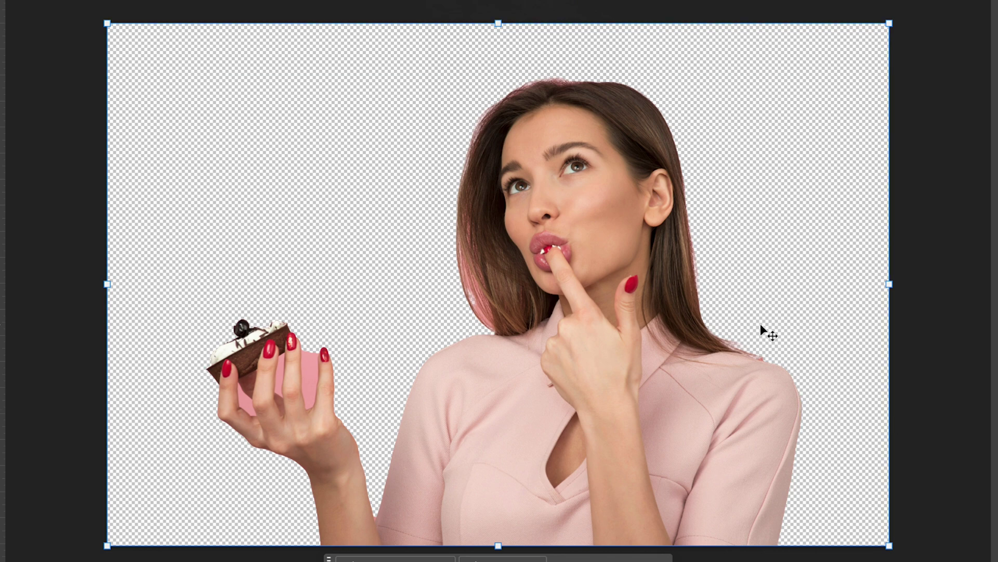
pyautogui.moveTo(629, 345); pyautogui.dragTo(513, 343)
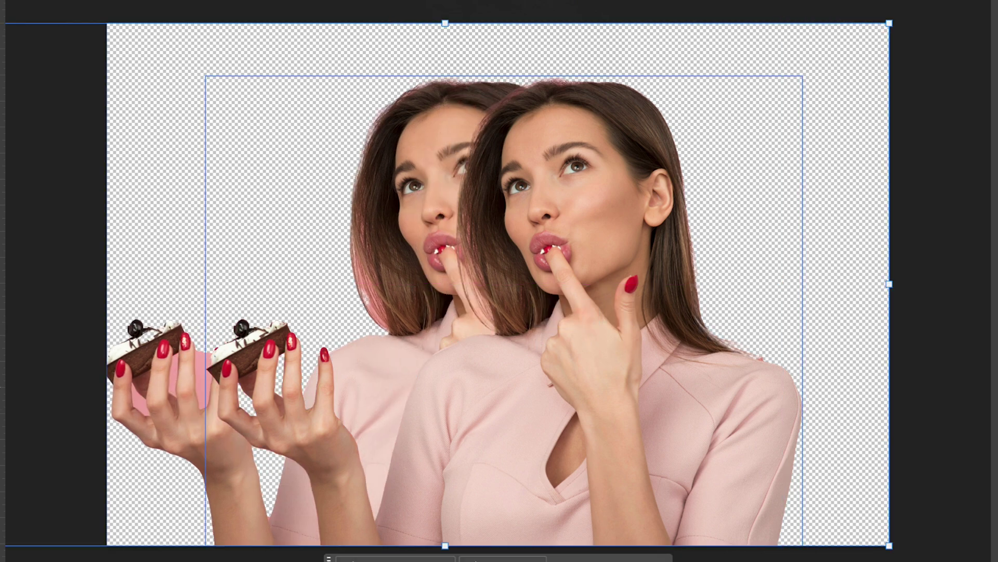